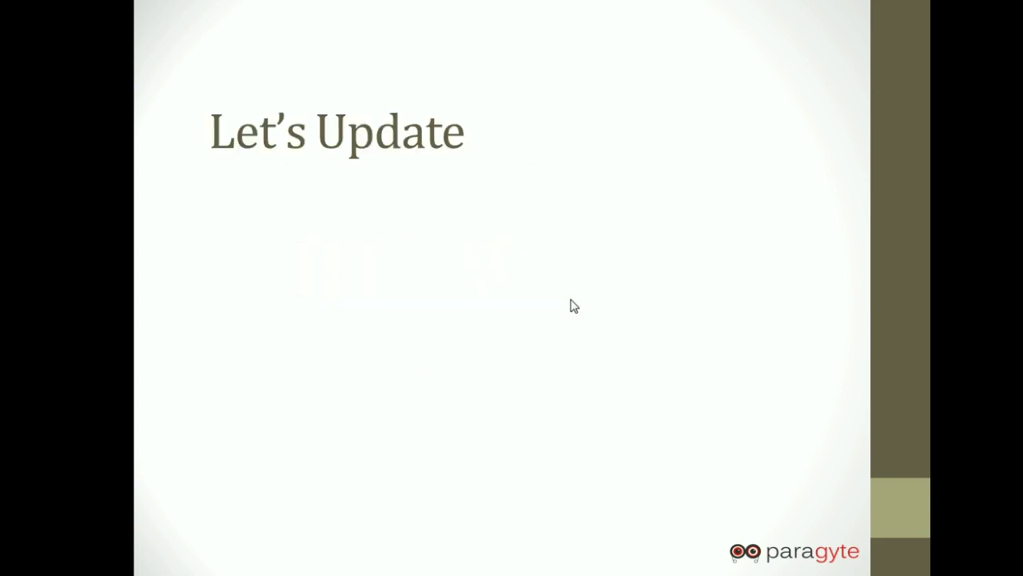
- Reveal the 'MS CRM 2016 On-Premise' bullet, then bring the CRM Sales Activity Social Dashboard forward
left_click(574, 306)
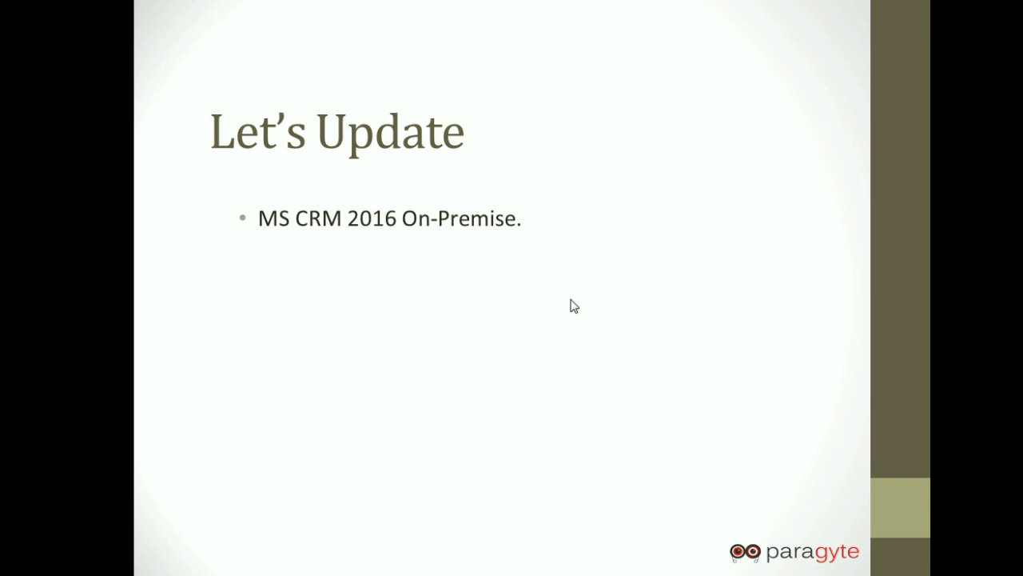
key("alt+Tab")
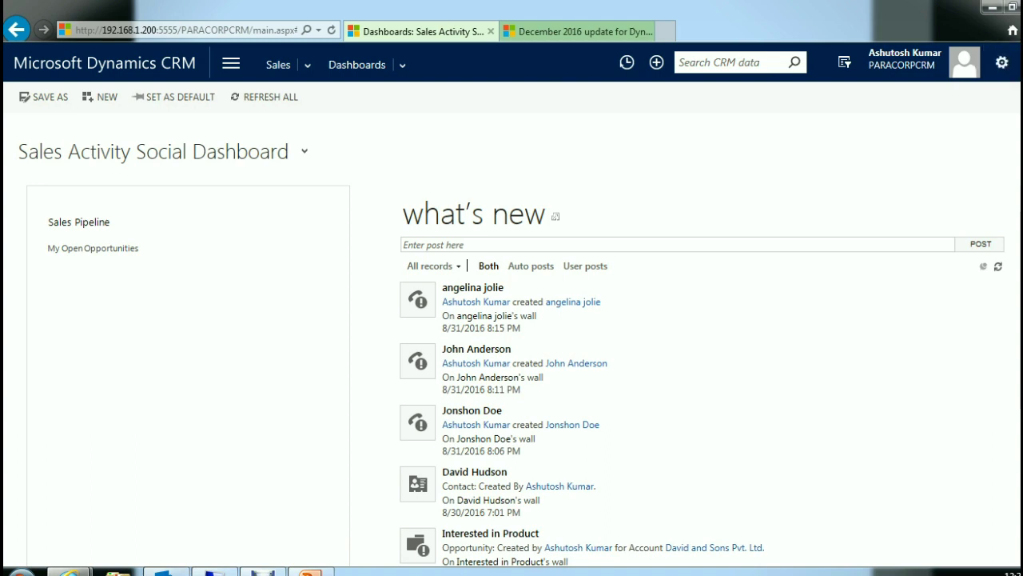
left_click(1002, 64)
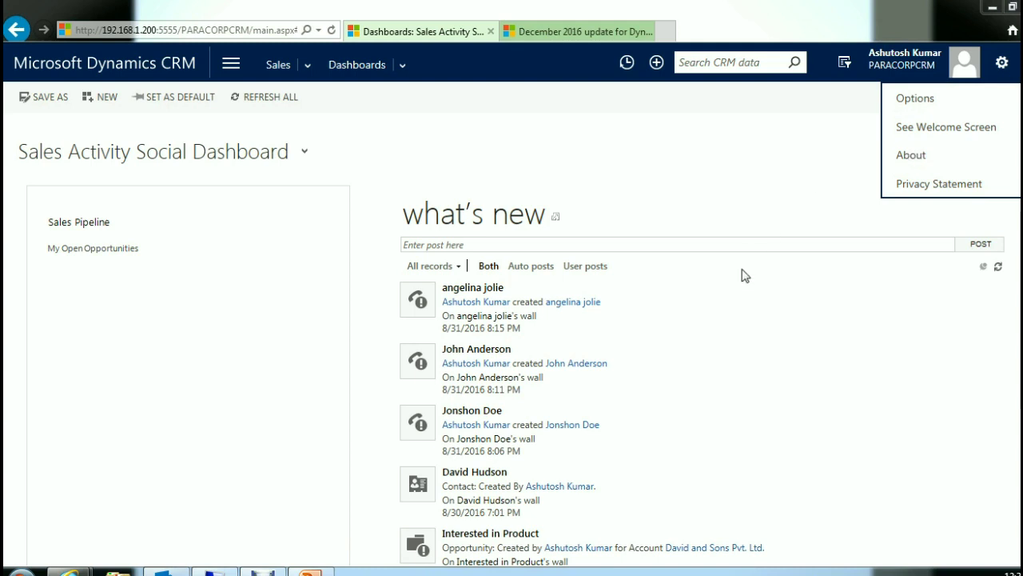
left_click(958, 164)
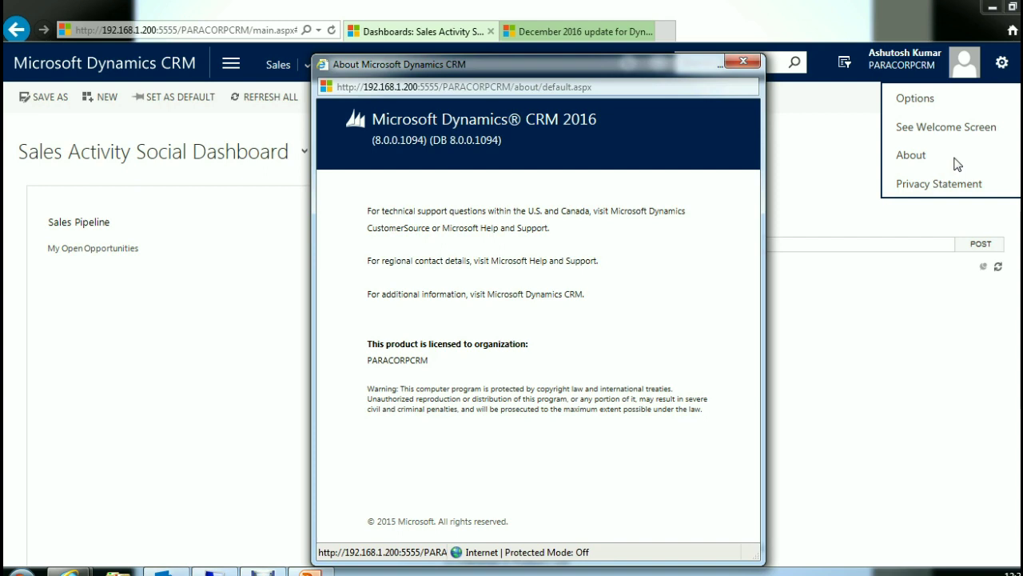
left_click(742, 63)
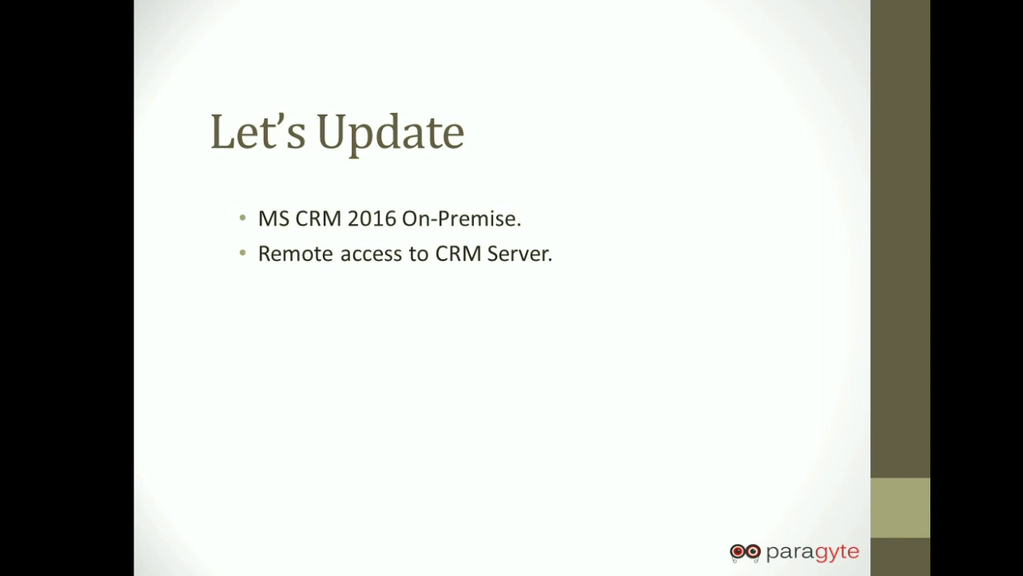
- Switch to the Remote Desktop session on the CRM server
key("alt+Tab")
key("alt+Tab")
key("alt+Tab")
key("alt+Tab")
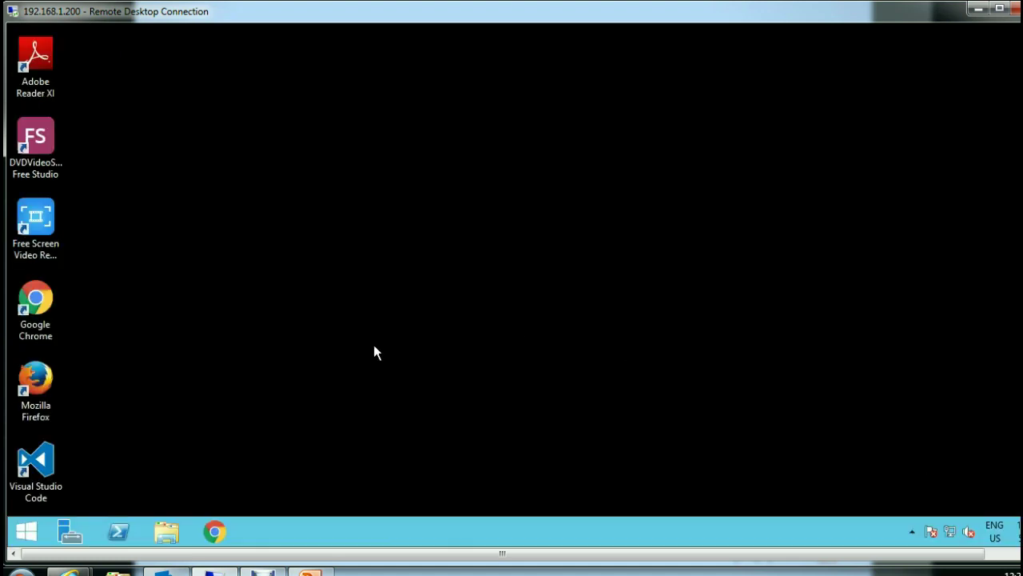
- Search the server for 'Windows up' and launch Windows Update
left_click(25, 531)
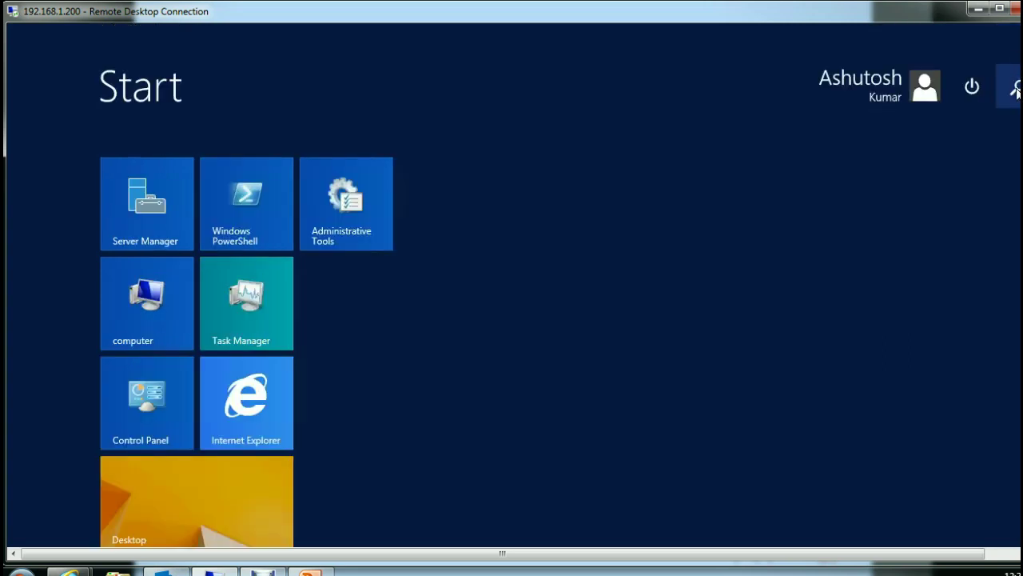
left_click(1017, 94)
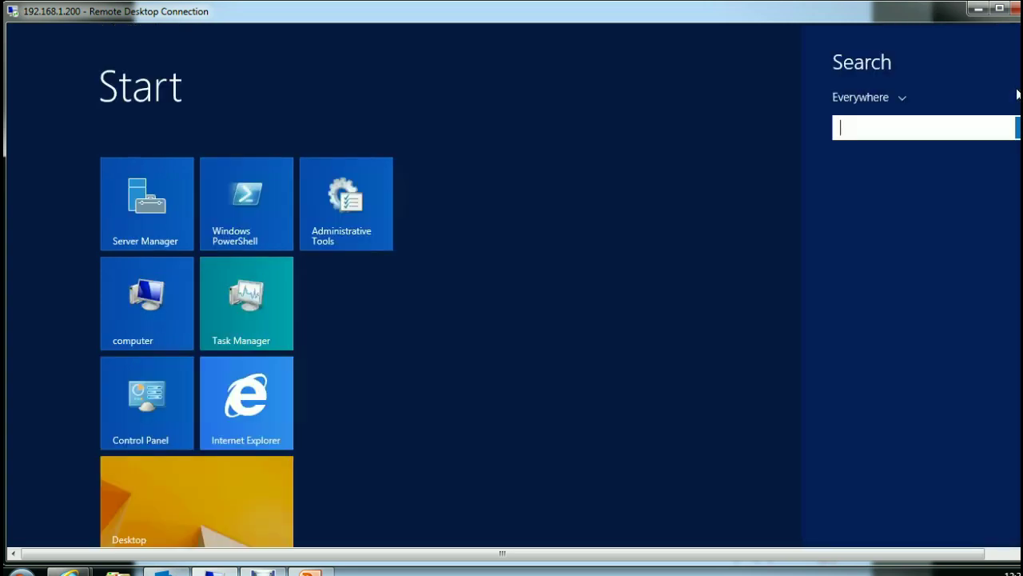
type("Windows ")
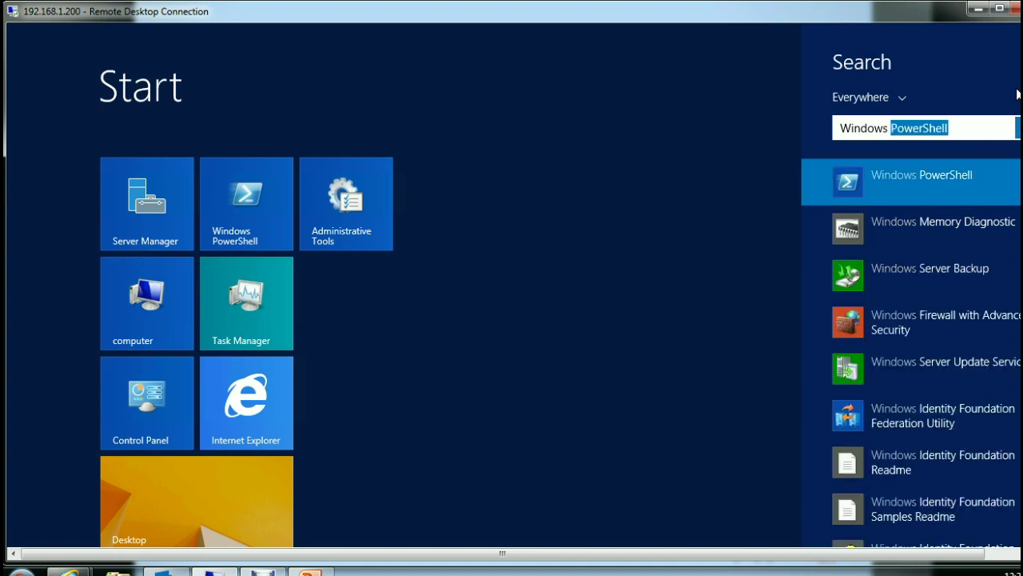
type("up")
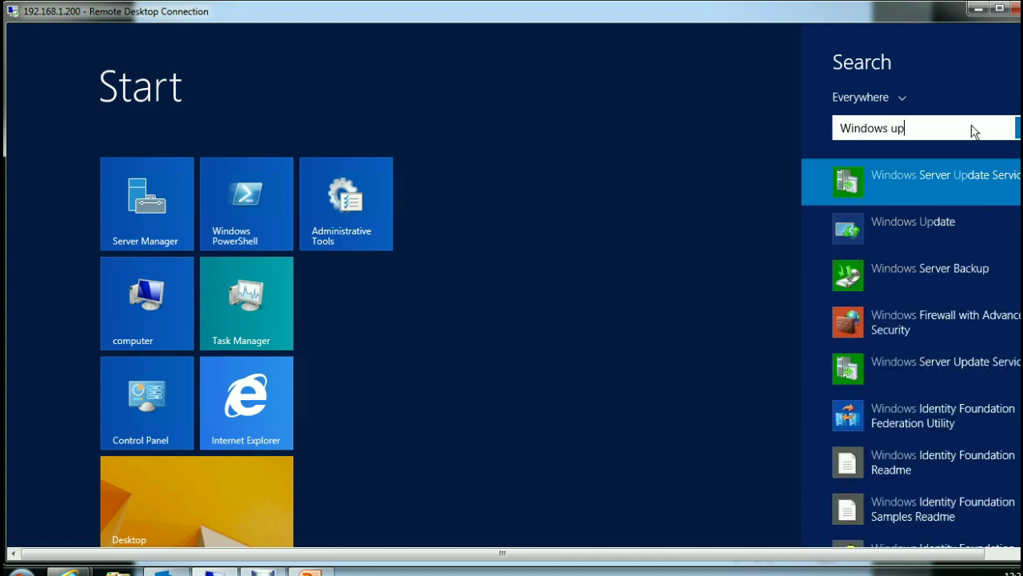
left_click(945, 229)
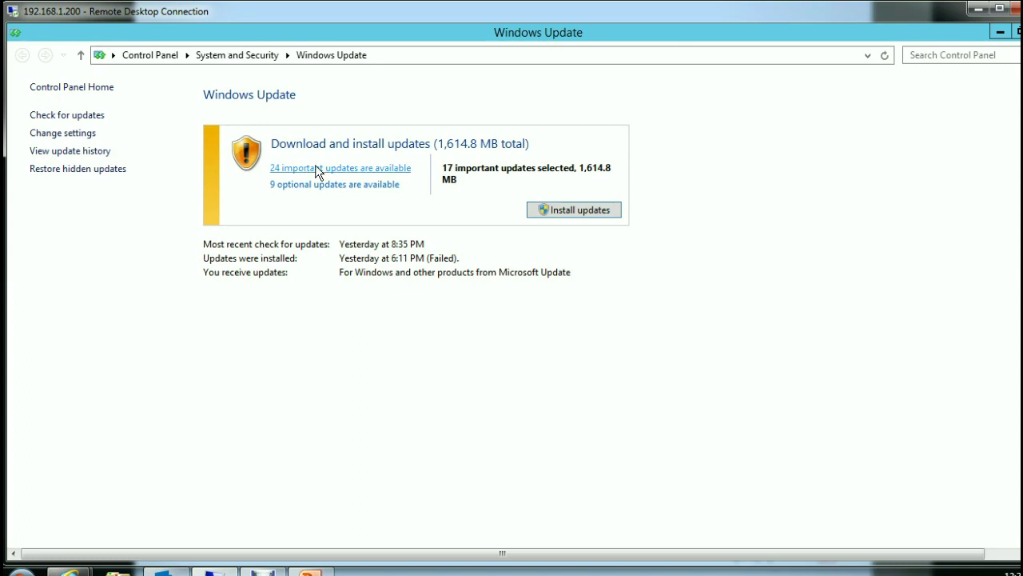
- Deselect all important updates except Microsoft Dynamics 365 Server Update 2 (173.4 MB) and install it
left_click(372, 169)
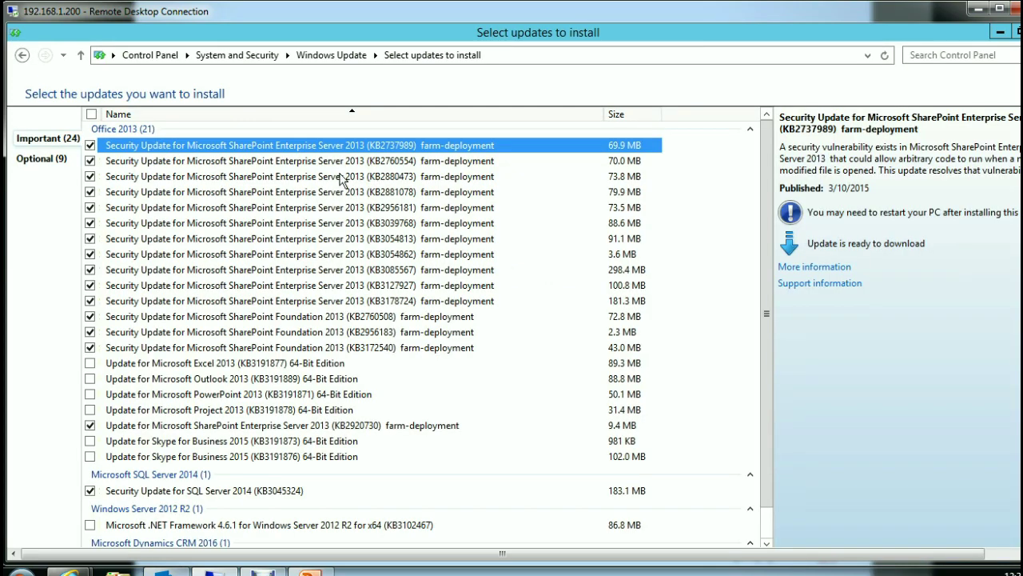
scroll(364, 228, "down", 1)
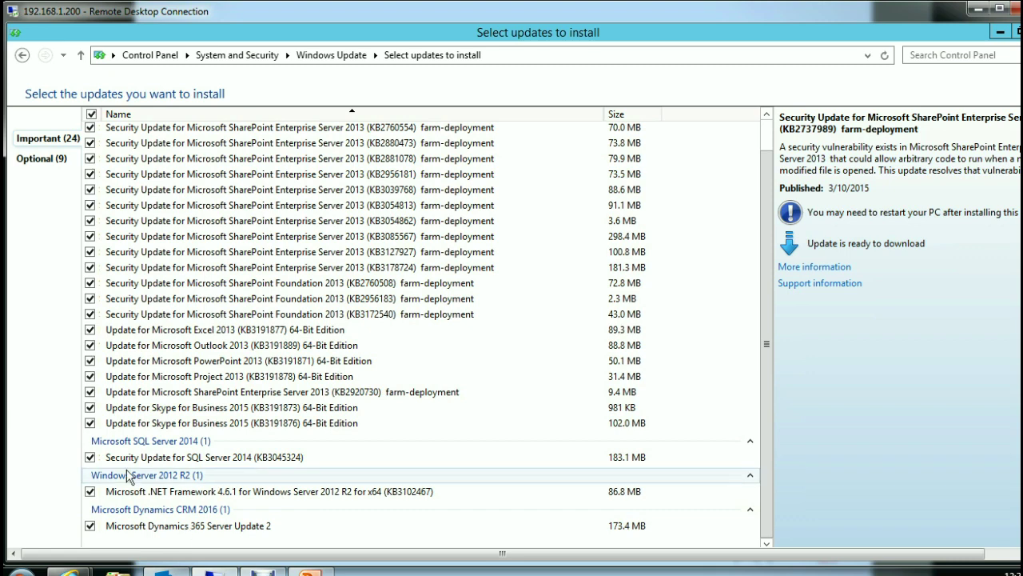
scroll(39, 304, "up", 1)
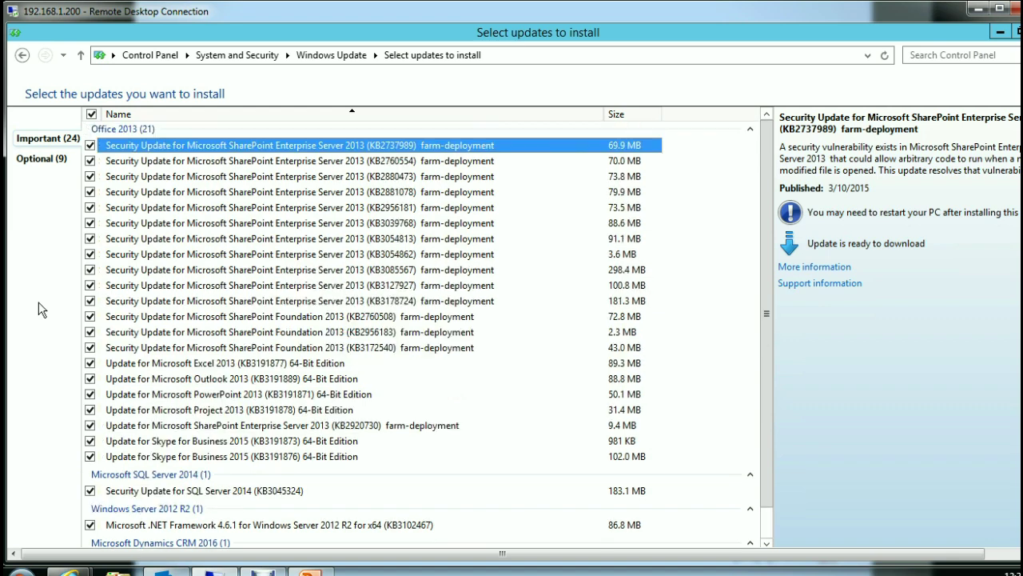
left_click(92, 115)
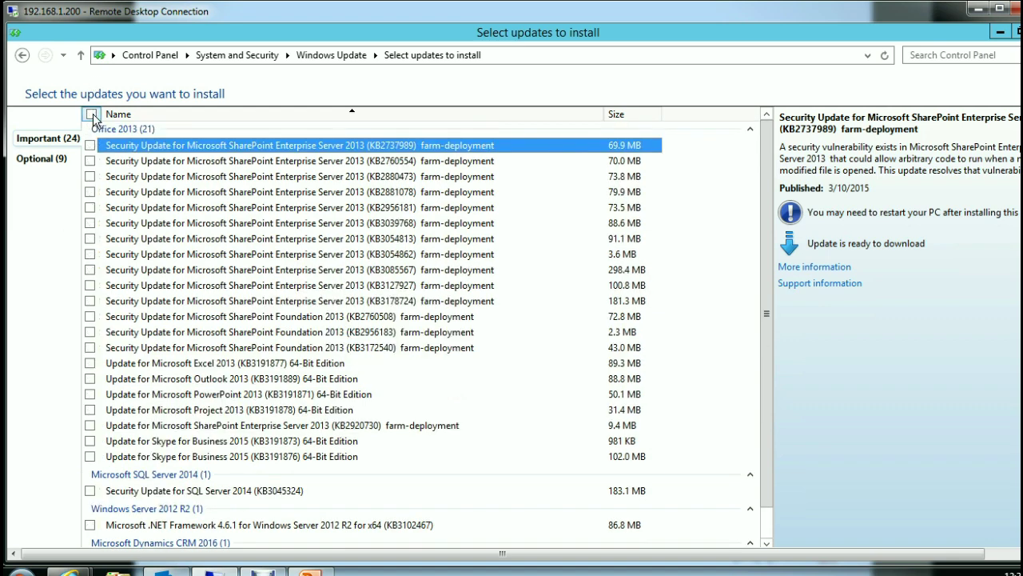
scroll(257, 364, "down", 1)
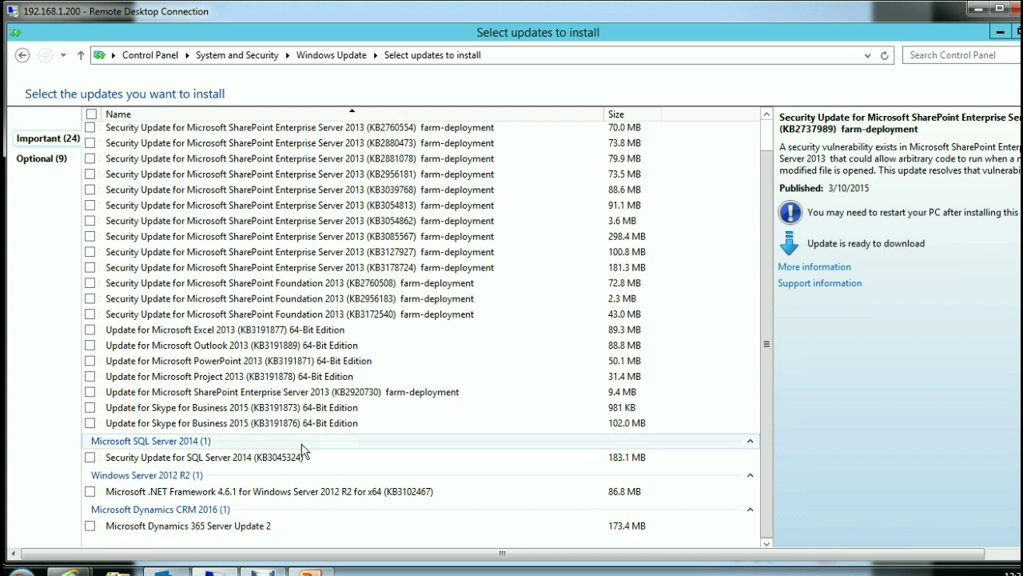
left_click(91, 526)
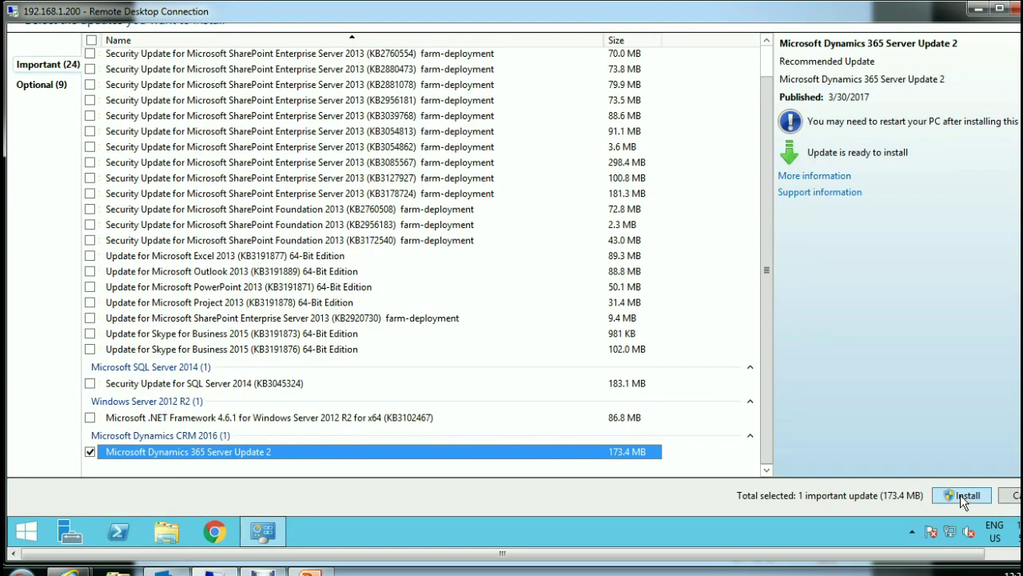
left_click(963, 494)
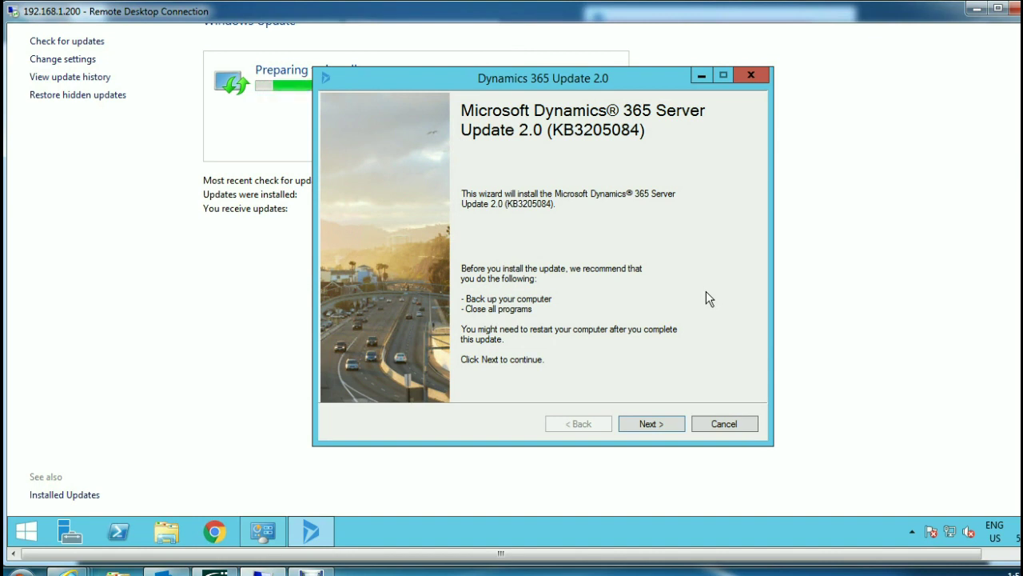
- Accept the Update 2.0 license agreement and start the installation
left_click(649, 423)
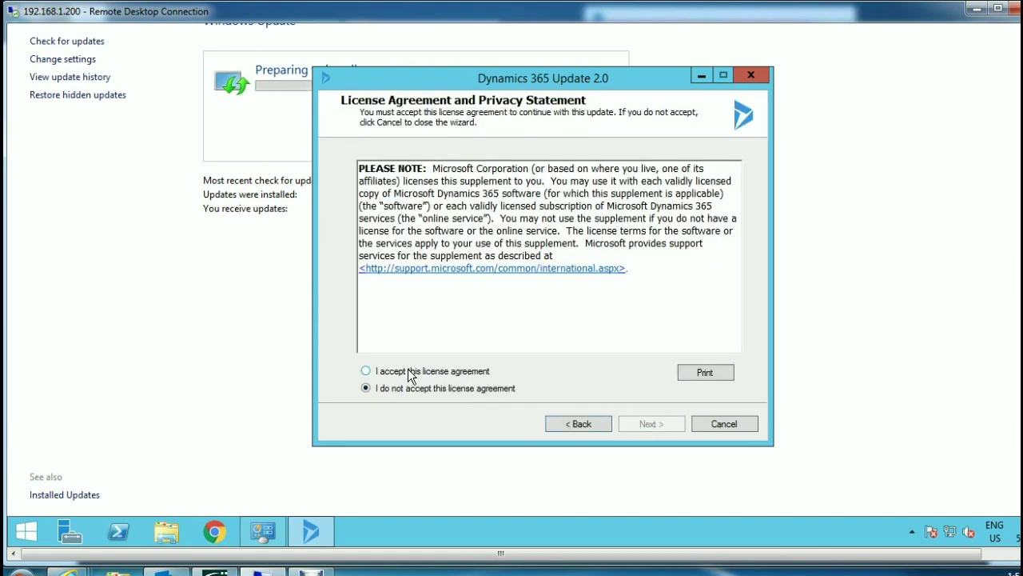
left_click(410, 373)
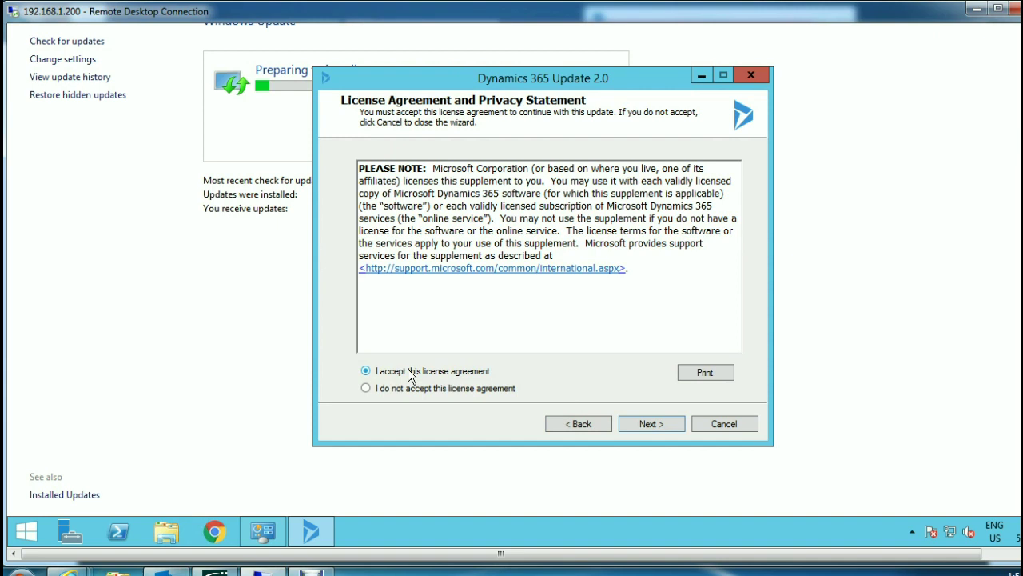
left_click(660, 428)
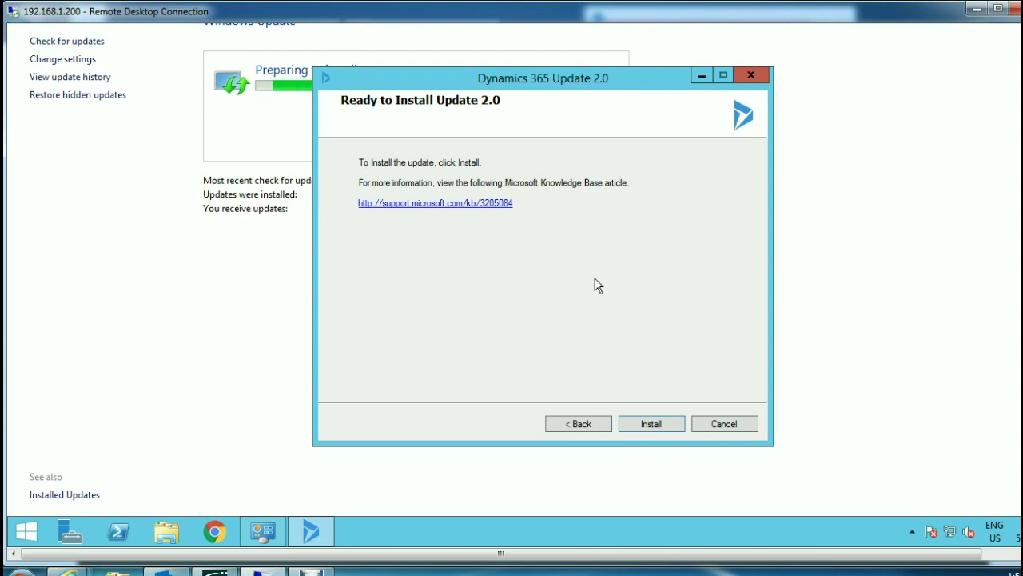
left_click(651, 425)
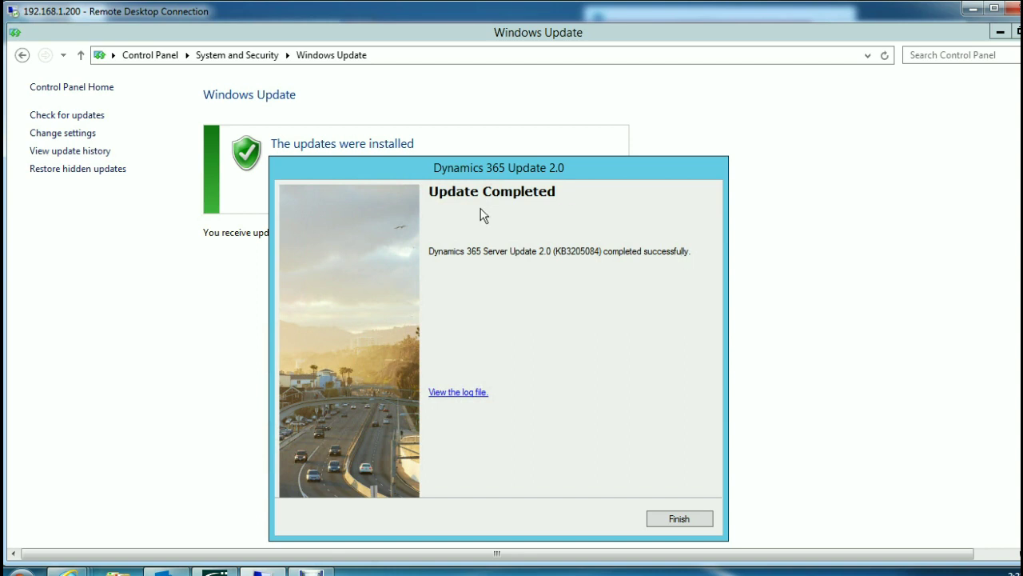
- Finish the wizard after Server Update 2.0 (KB3205084) completes successfully
left_click(679, 519)
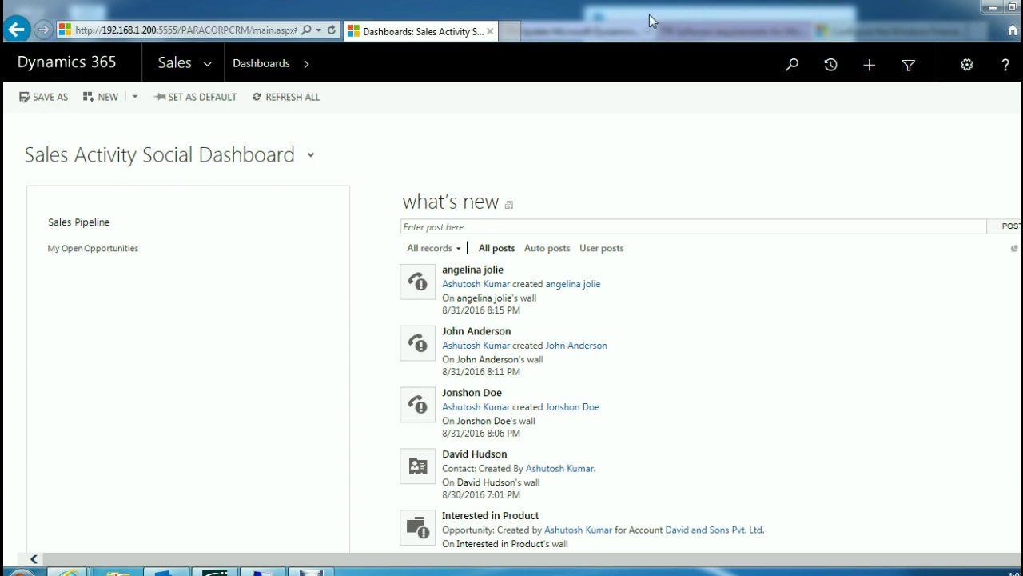
- Load the Sales Activity Social Dashboard in the Dynamics 365 web client in Internet Explorer
left_click(31, 77)
left_click(974, 68)
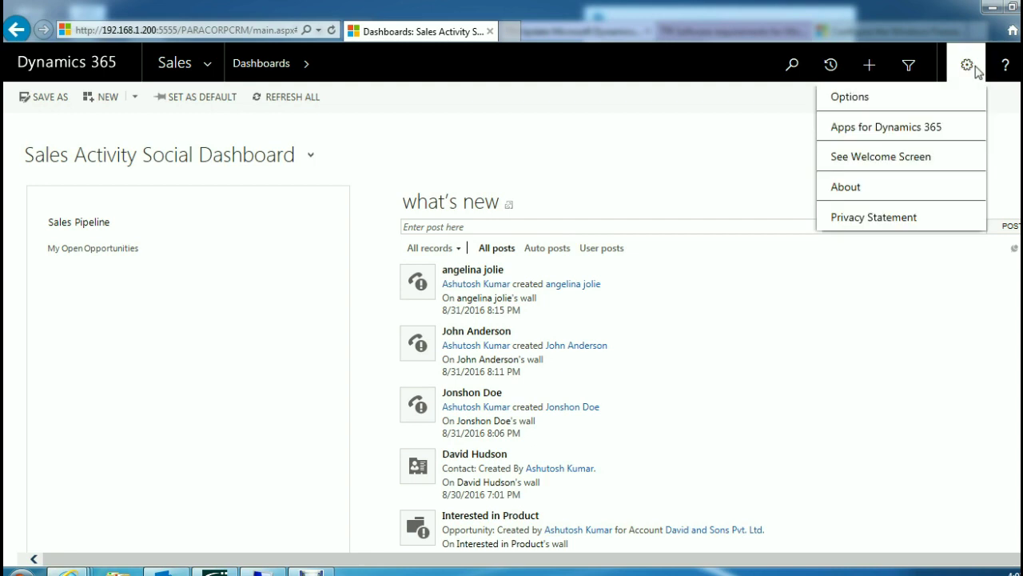
left_click(886, 186)
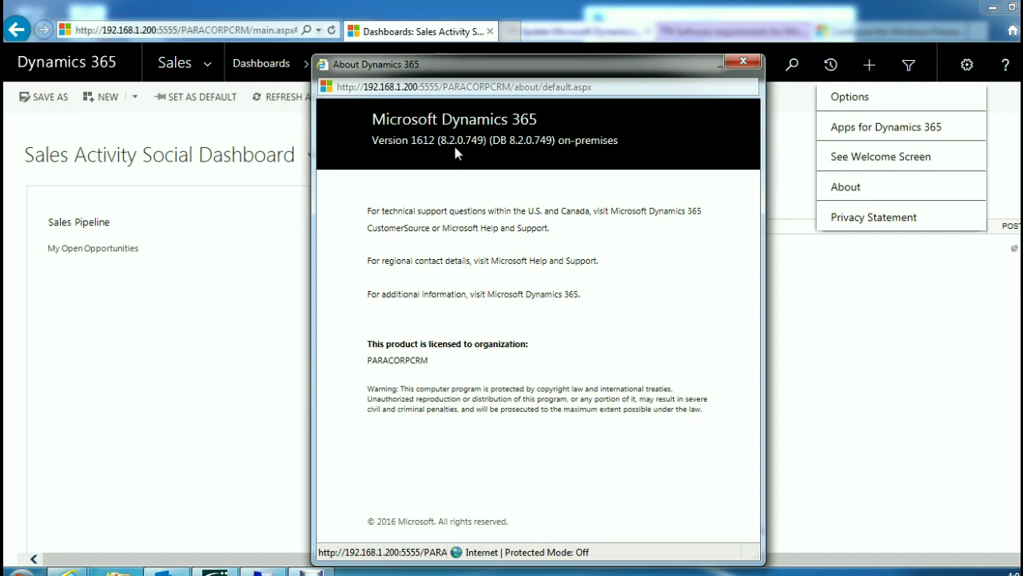
left_click(740, 63)
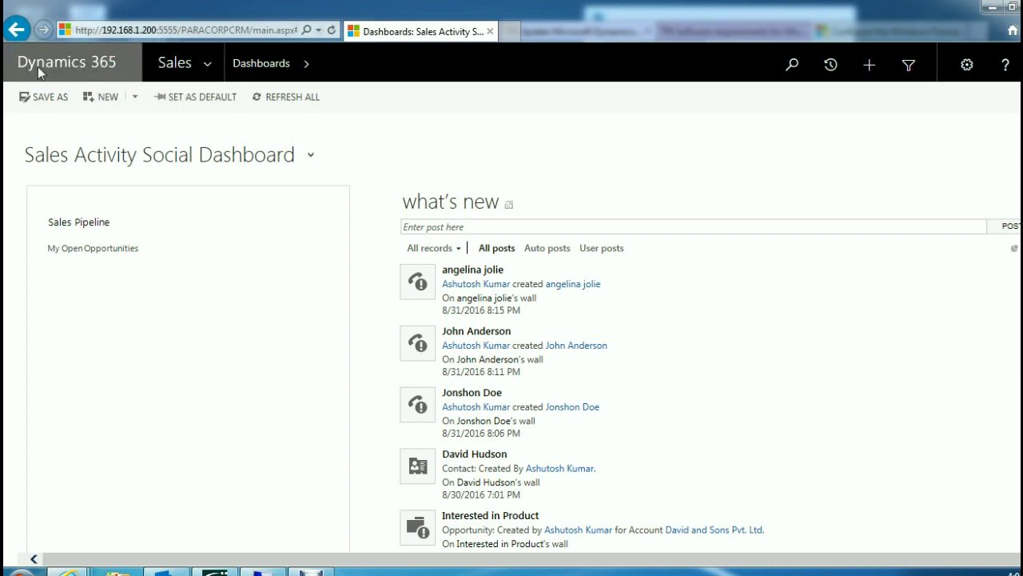
- Expand the Sales chevron to show the Sales, Service, Marketing, Settings and Training areas
left_click(210, 62)
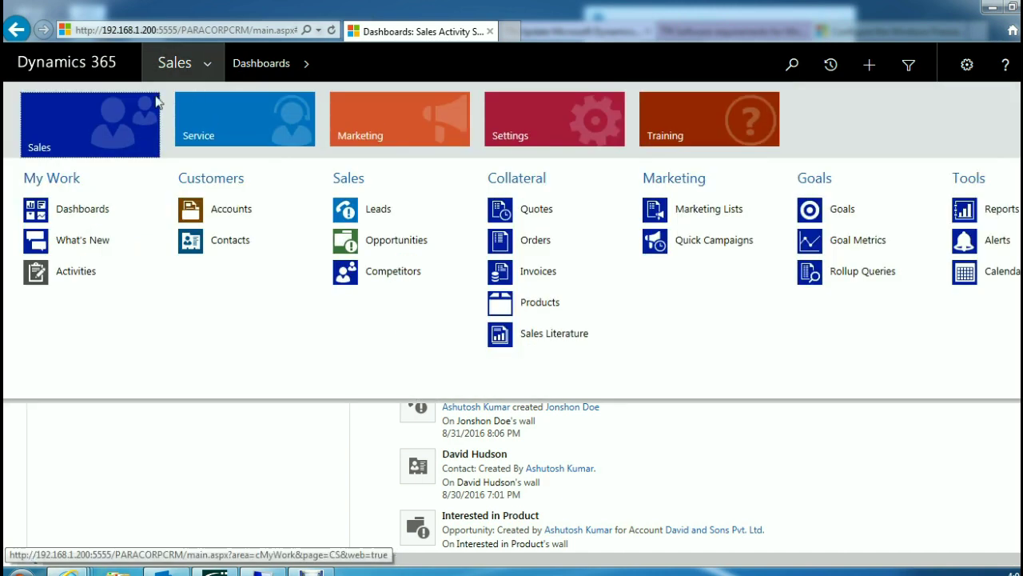